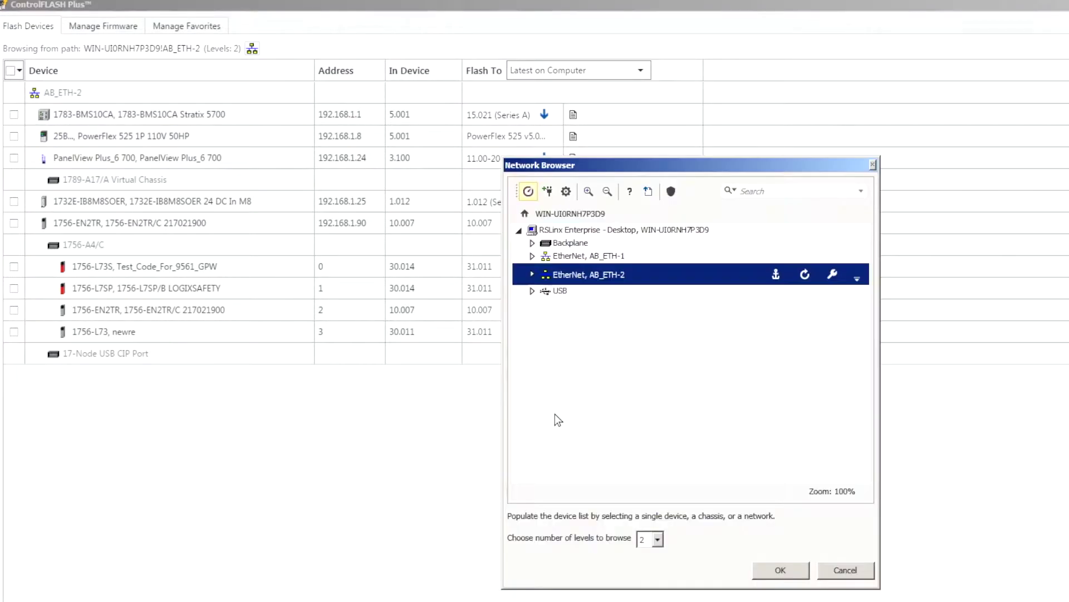
- Expand AB_ETH-2, its 192.168.1.90 node and the 1756-A4/C backplane, then select AB_ETH-2
left_click(532, 275)
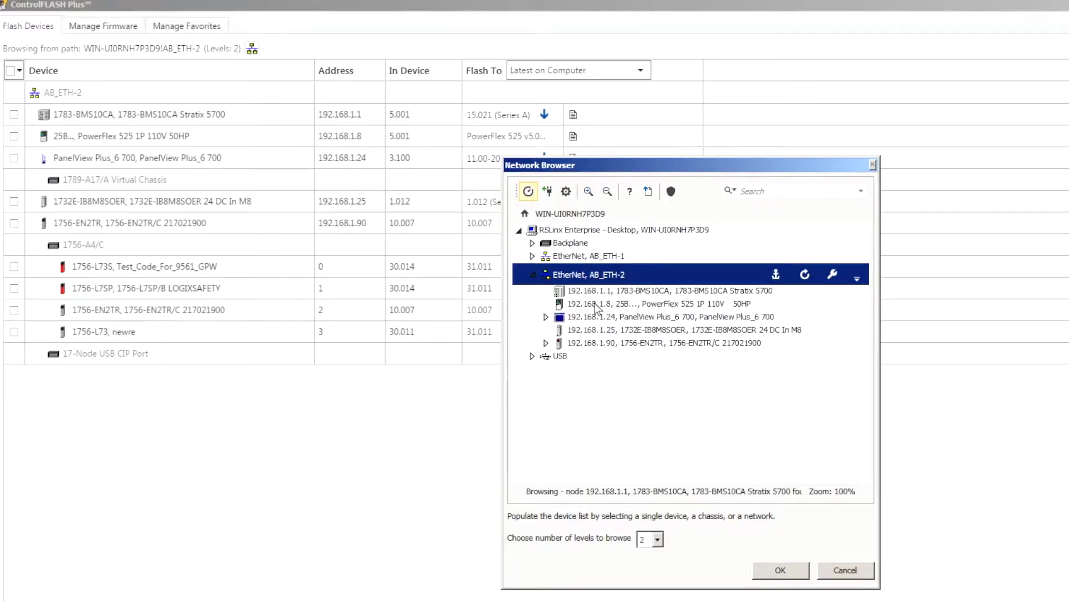
left_click(544, 344)
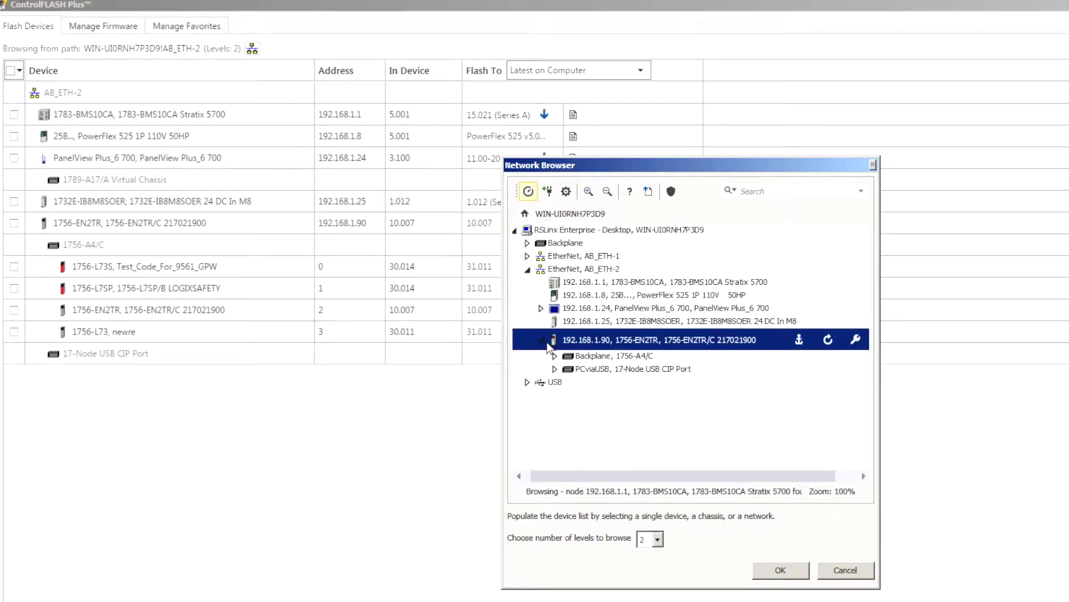
left_click(555, 356)
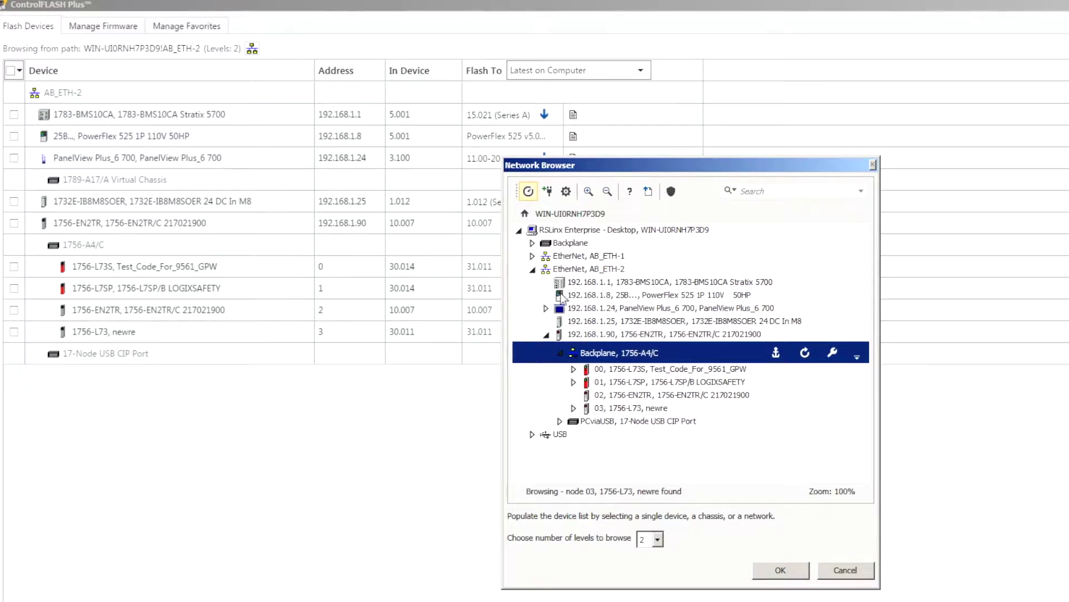
left_click(571, 269)
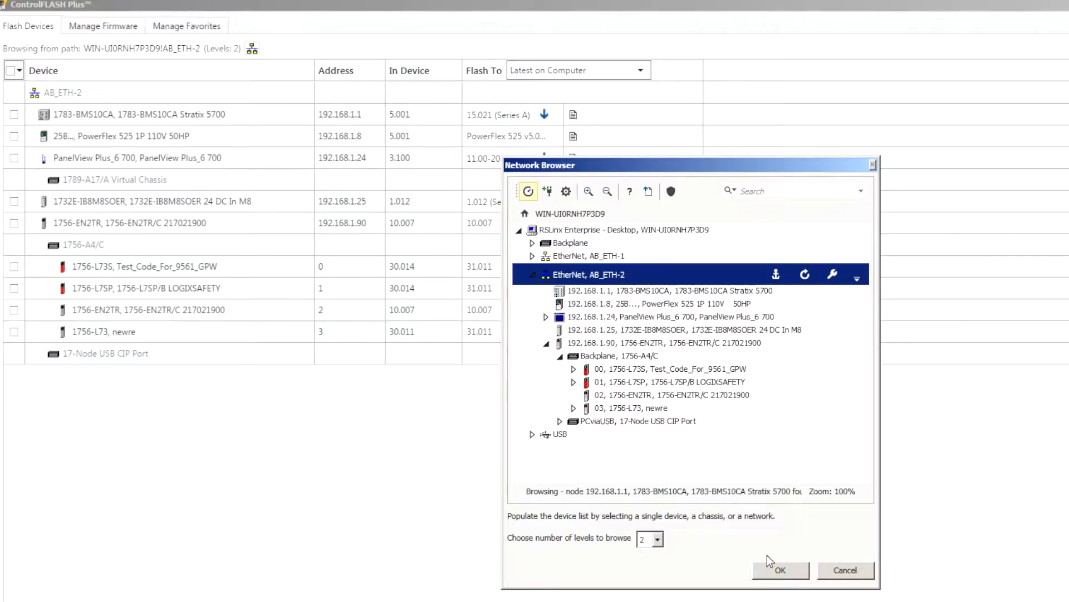
- Confirm AB_ETH-2 as the browse source so the device list refreshes
left_click(774, 569)
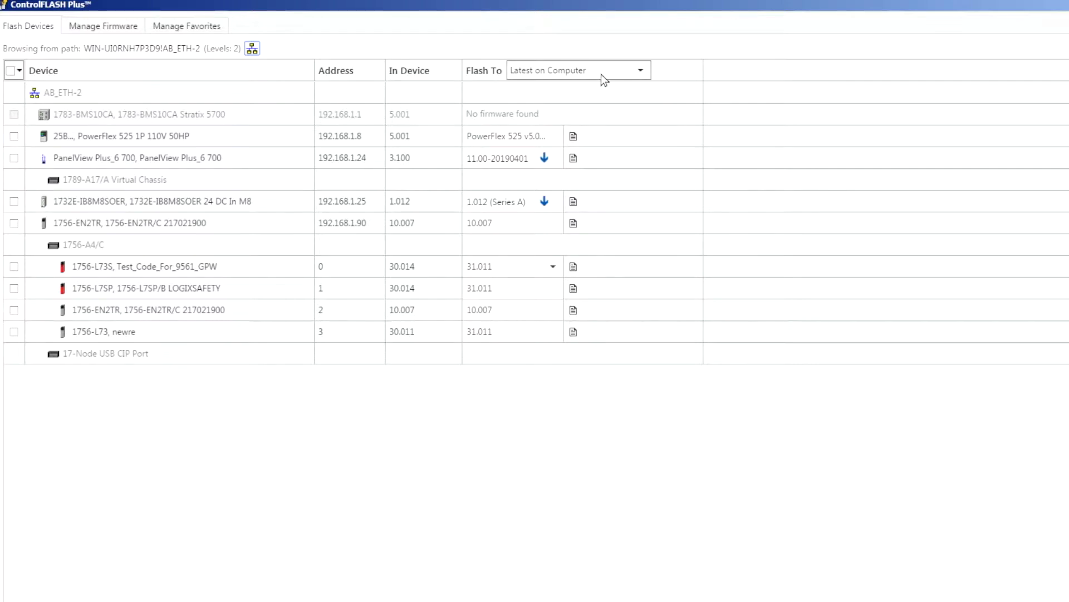
- Set the default Flash To target to Latest from Download Center
left_click(583, 76)
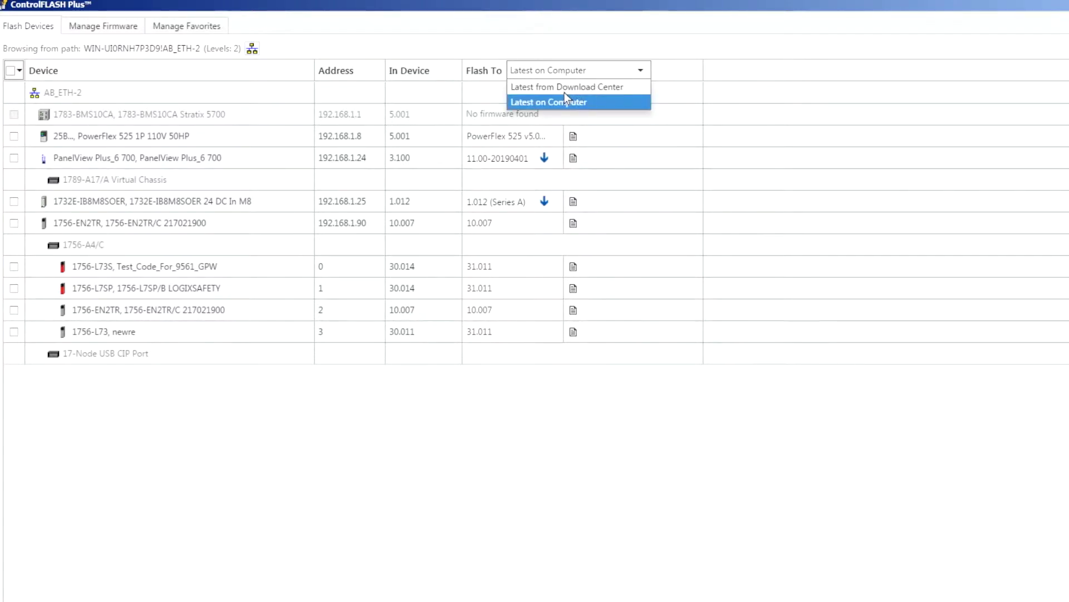
left_click(564, 89)
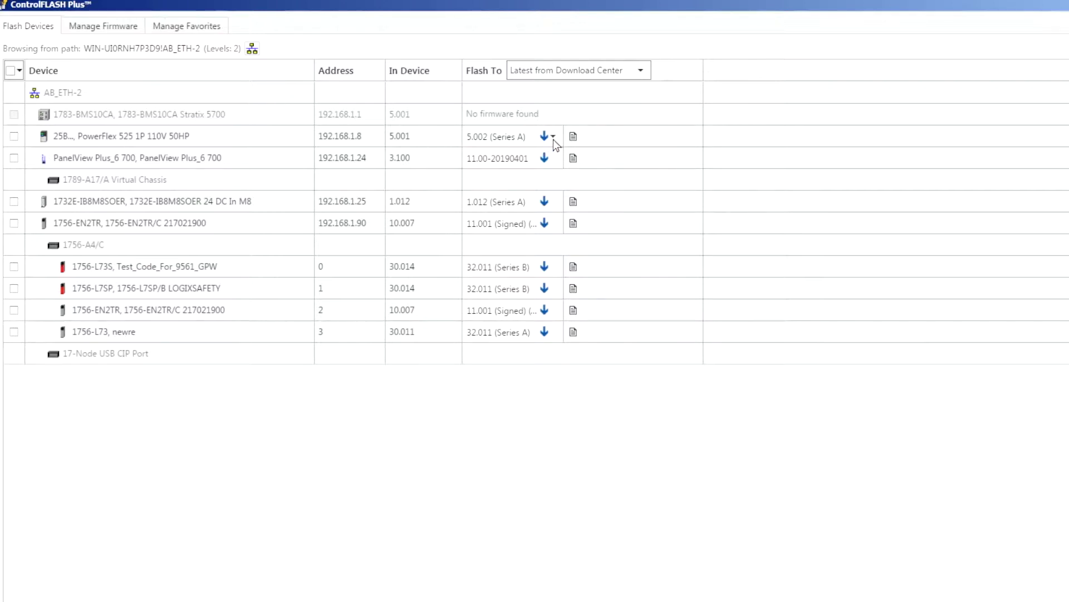
left_click(554, 137)
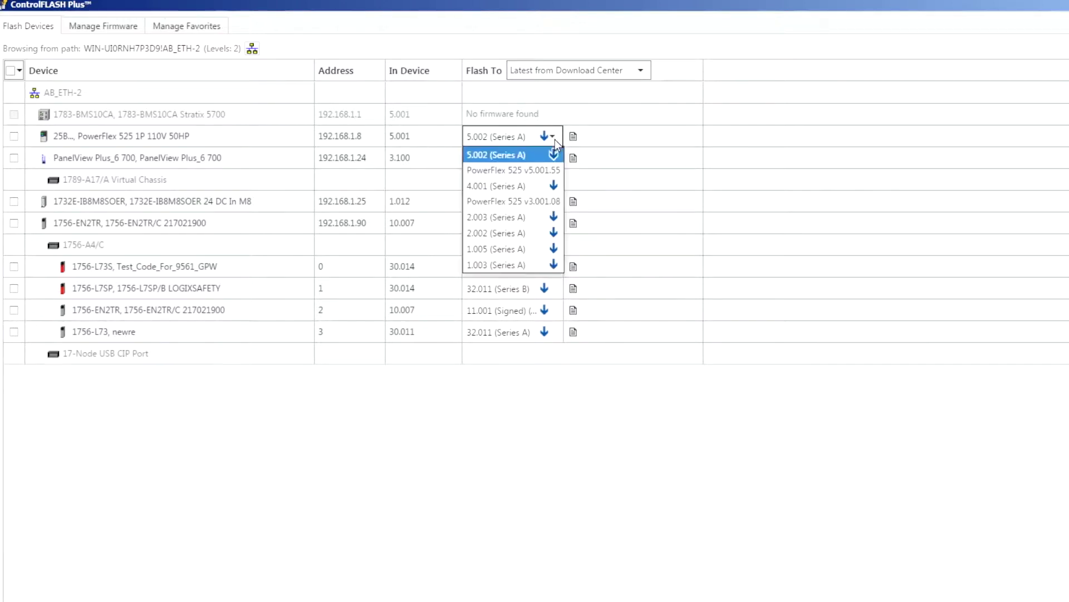
- Queue the PowerFlex 525 at 5.002 and 1732E-IB8M8SOER at 1.012 (Series A); tick the 1756-L73S
left_click(505, 159)
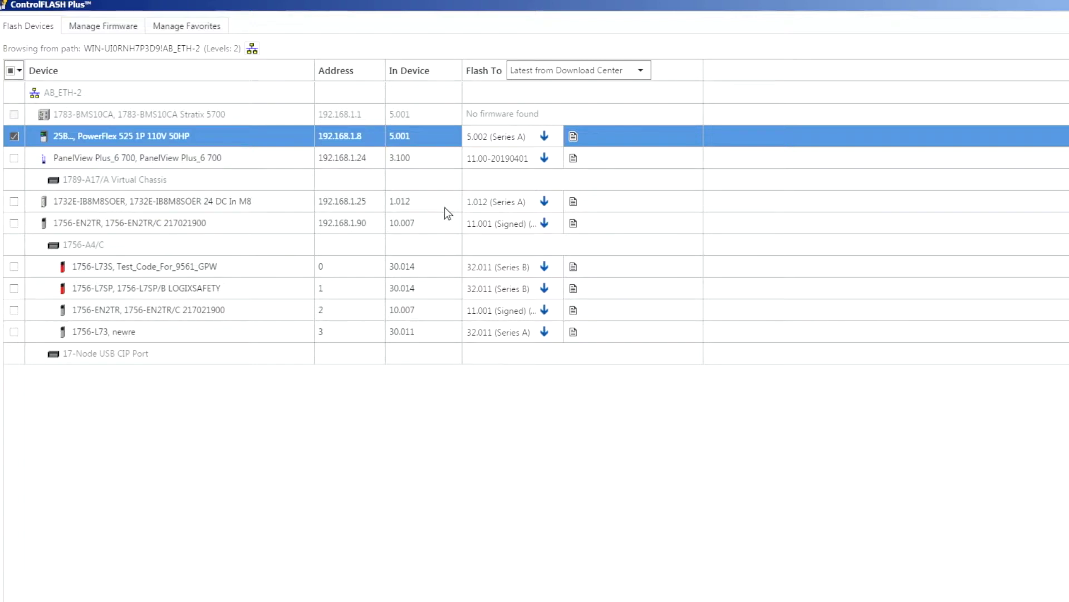
left_click(553, 203)
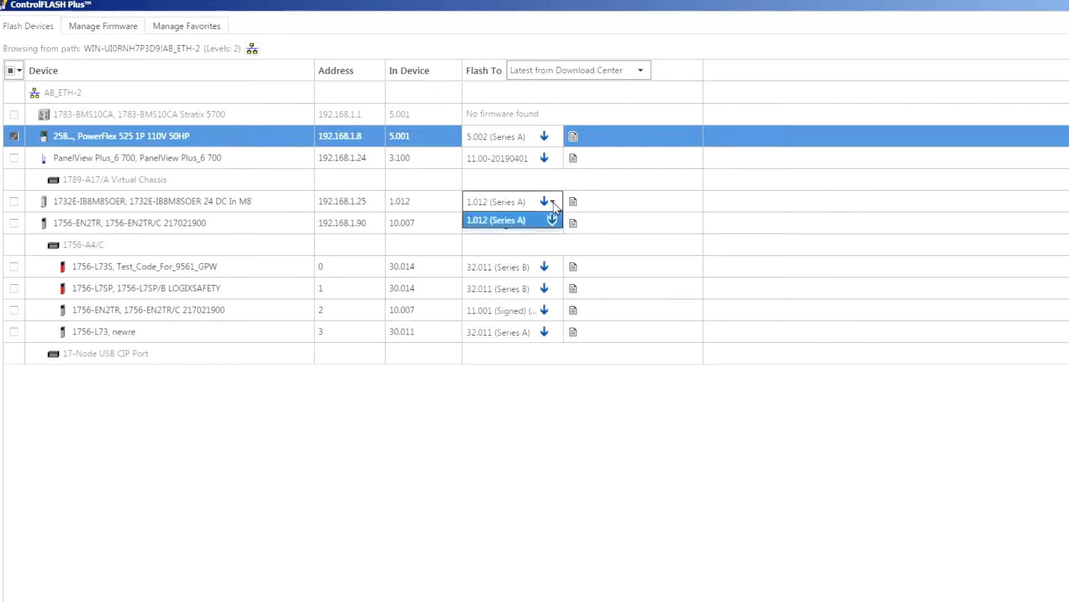
left_click(406, 205)
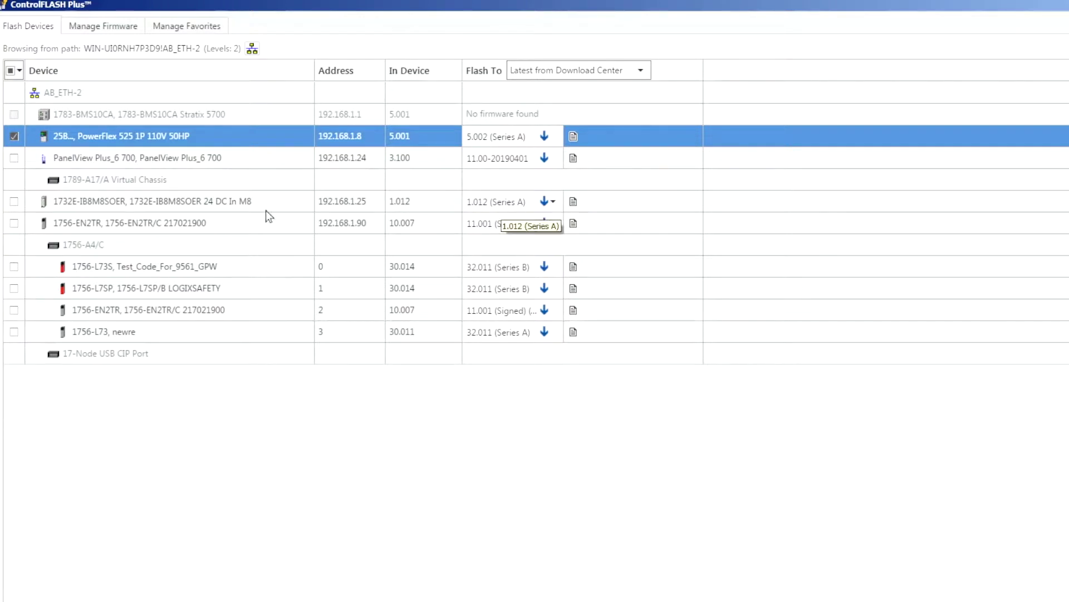
left_click(15, 204)
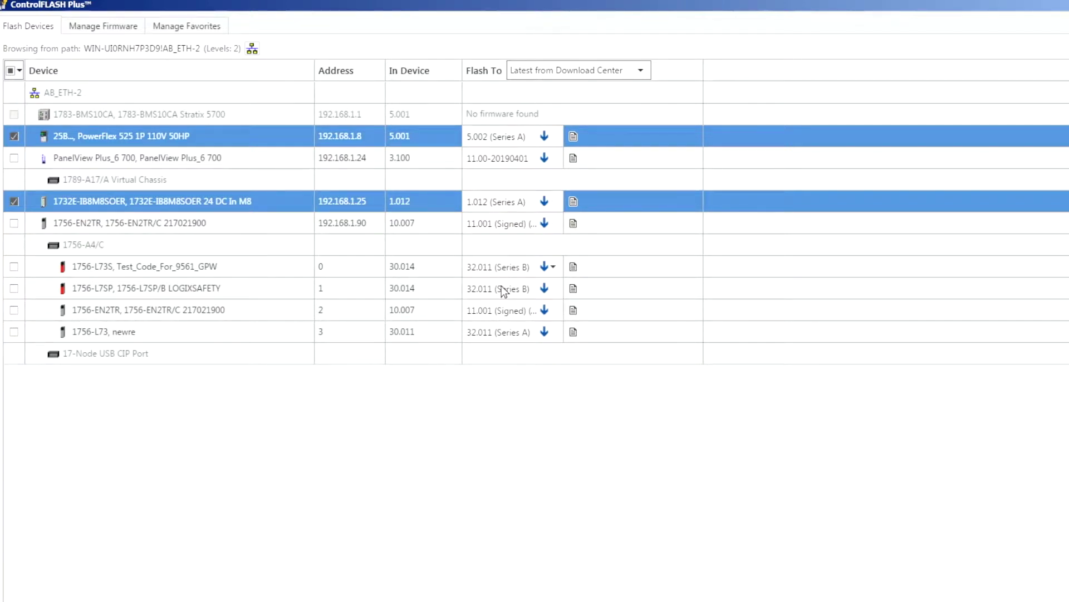
left_click(15, 268)
- Tick the 1756-L7SP controller and set the 1756-L73 to flash to 31.011
left_click(13, 288)
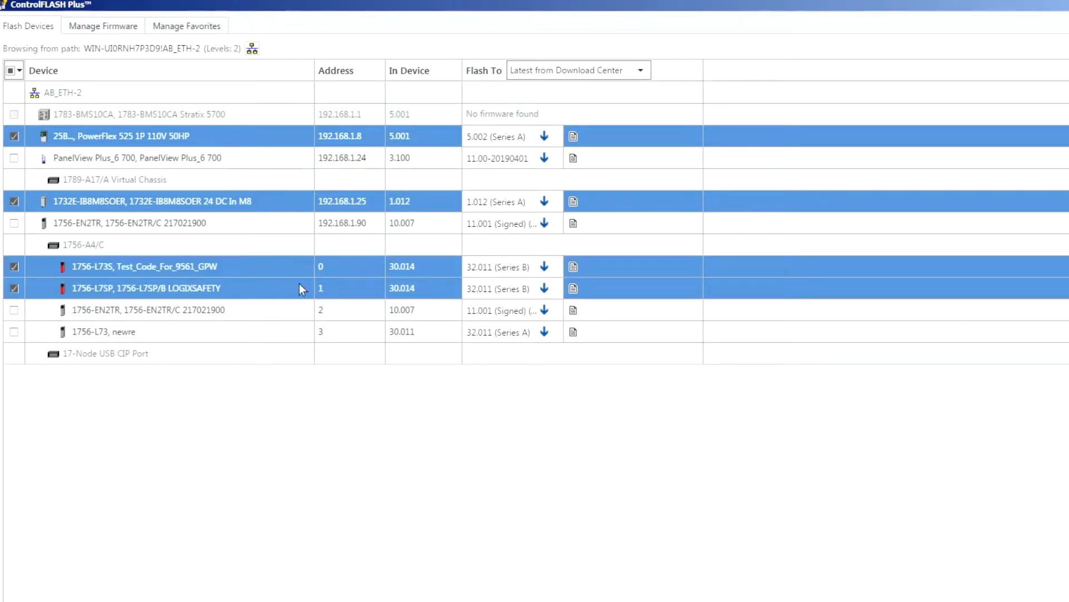
left_click(557, 336)
left_click(554, 333)
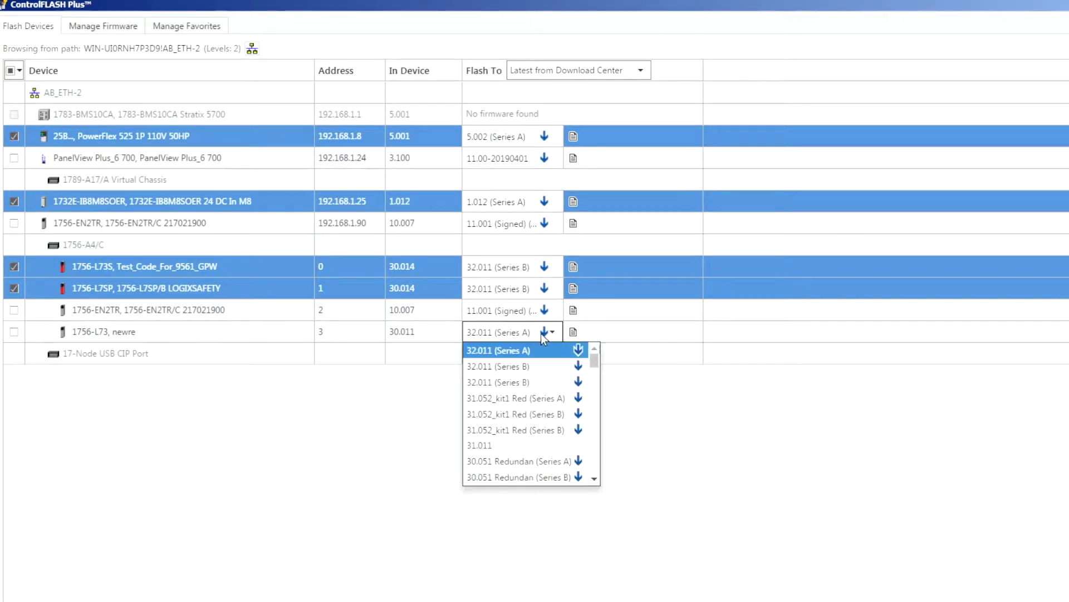
left_click(483, 445)
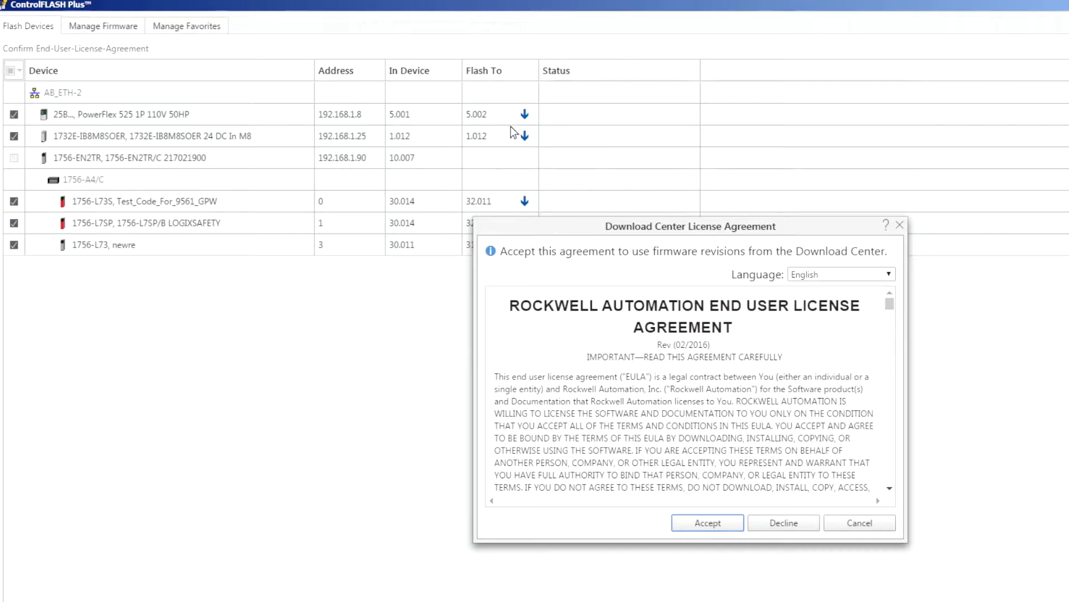
- Accept the Download Center license agreement to start the firmware download
left_click(694, 526)
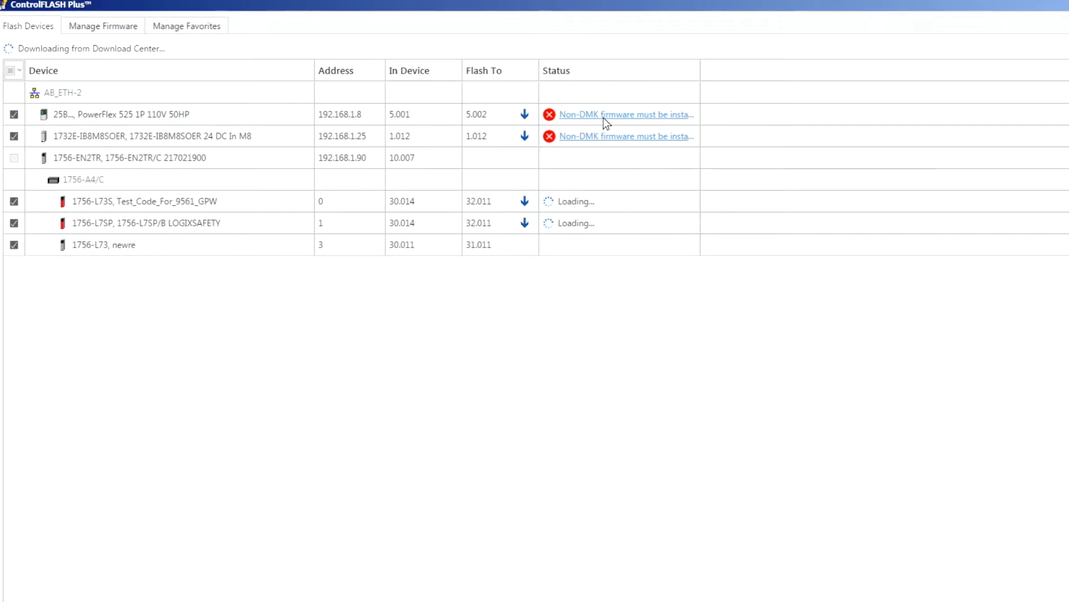
- Check the Non-DMK firmware notice on the PowerFlex 525 row once downloading finishes
mouse_move(603, 118)
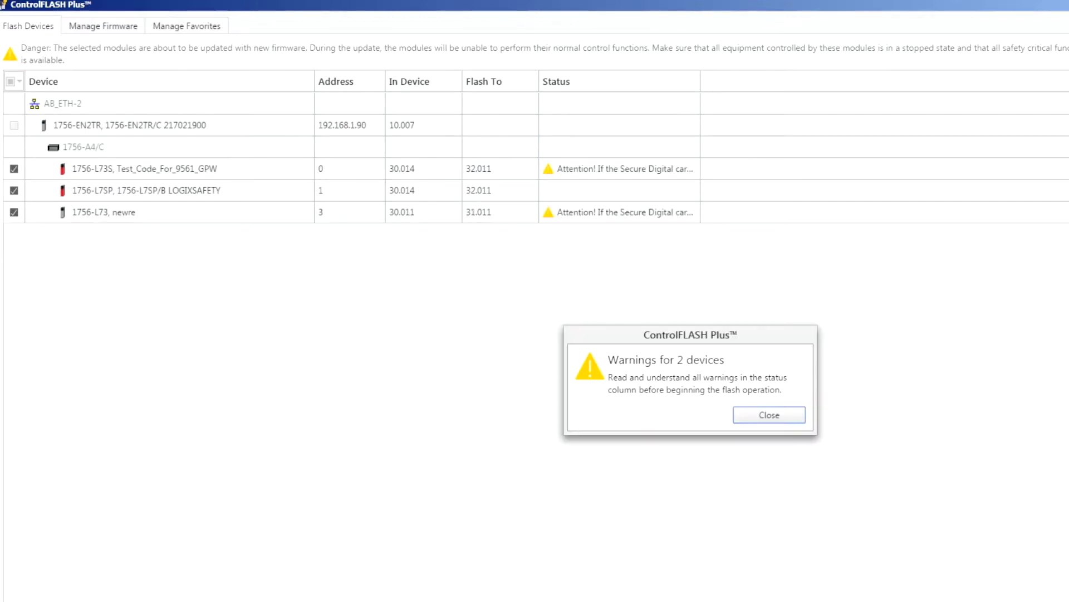
- Dismiss the 'Warnings for 2 devices' notice and start flashing the three 1756 controllers
left_click(771, 416)
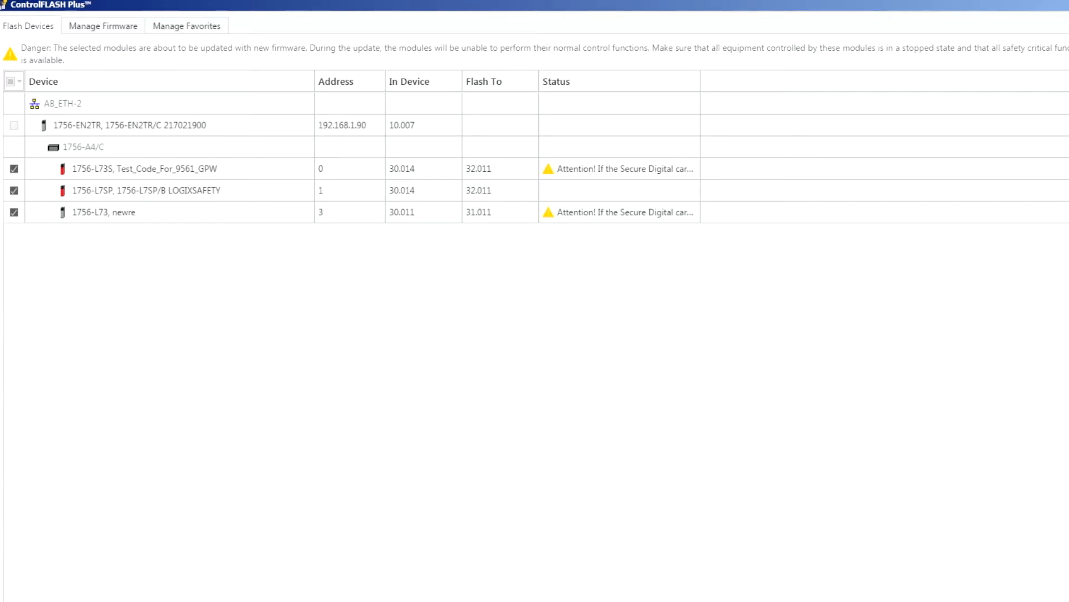
key("Return")
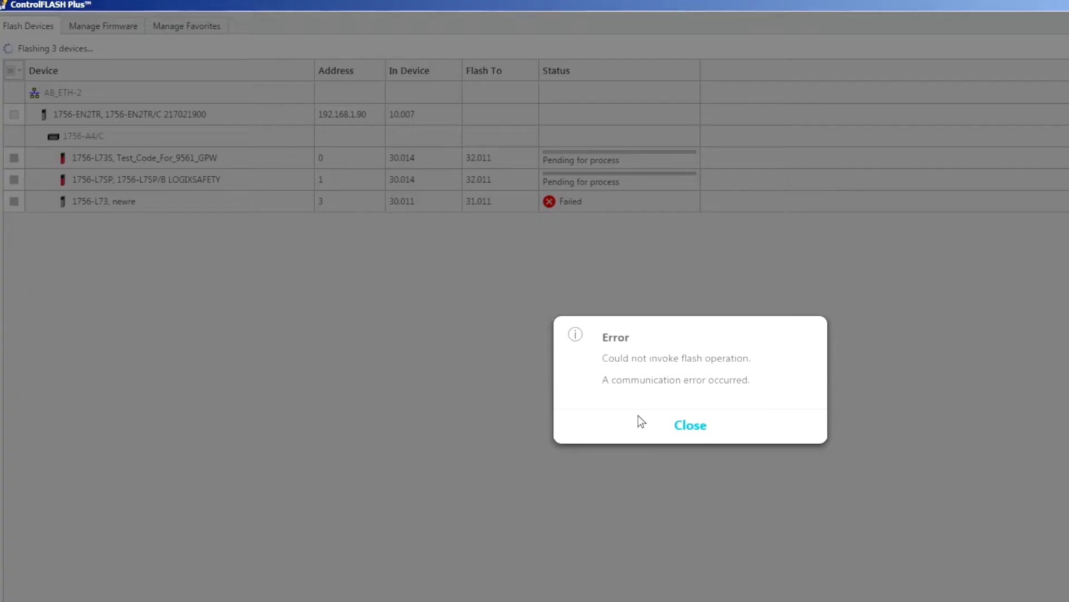
- Close the 'Could not invoke flash operation' communication error
left_click(680, 426)
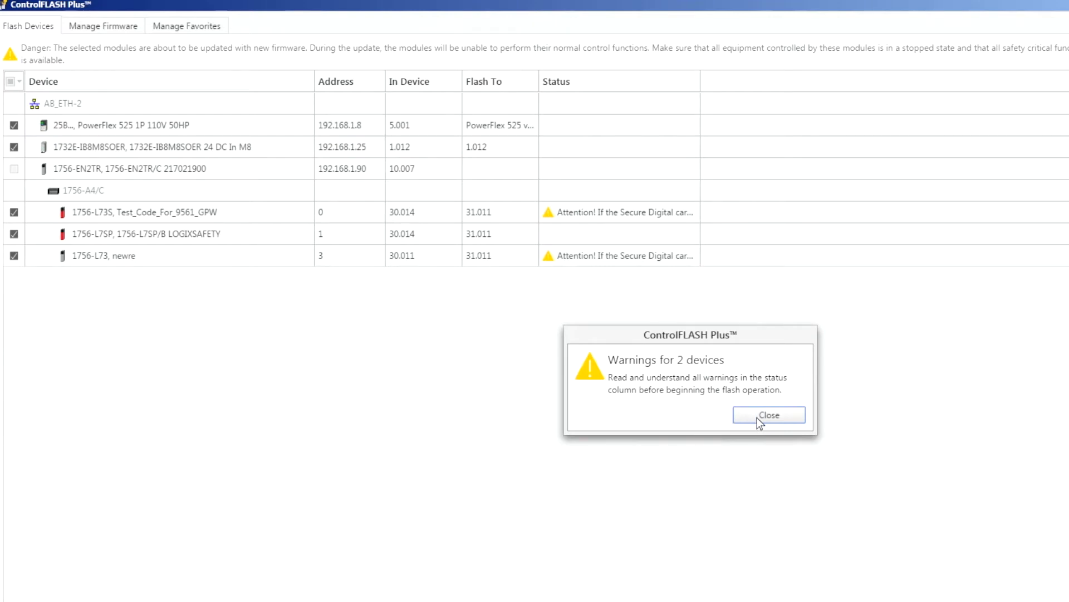
- Close the 'Warnings for 2 devices' dialog so the five-device flash proceeds
left_click(757, 418)
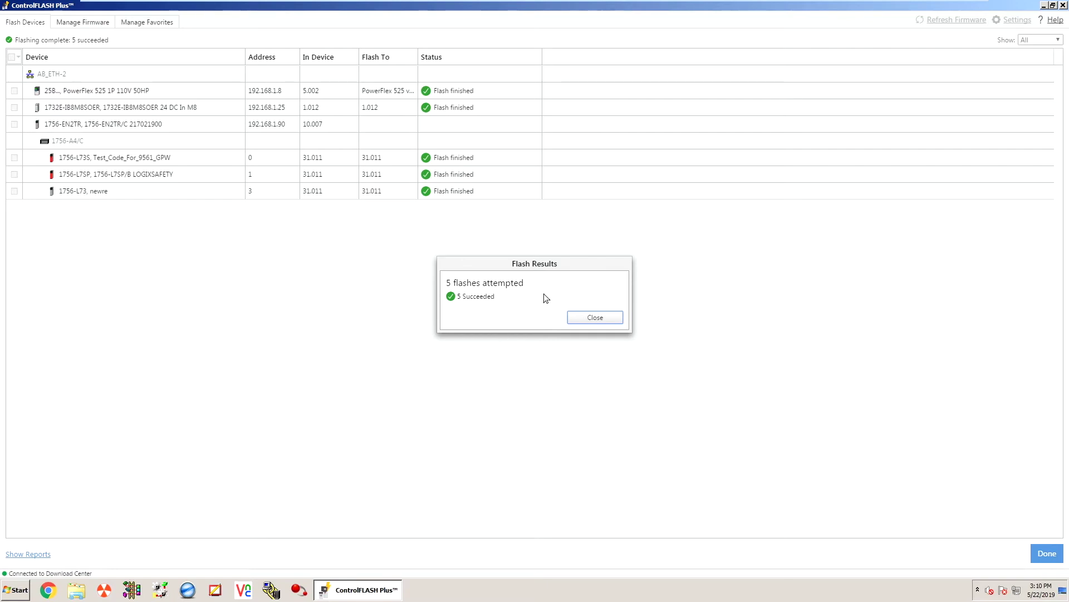
- Close the Flash Results summary once all five device flashes report success
left_click(584, 322)
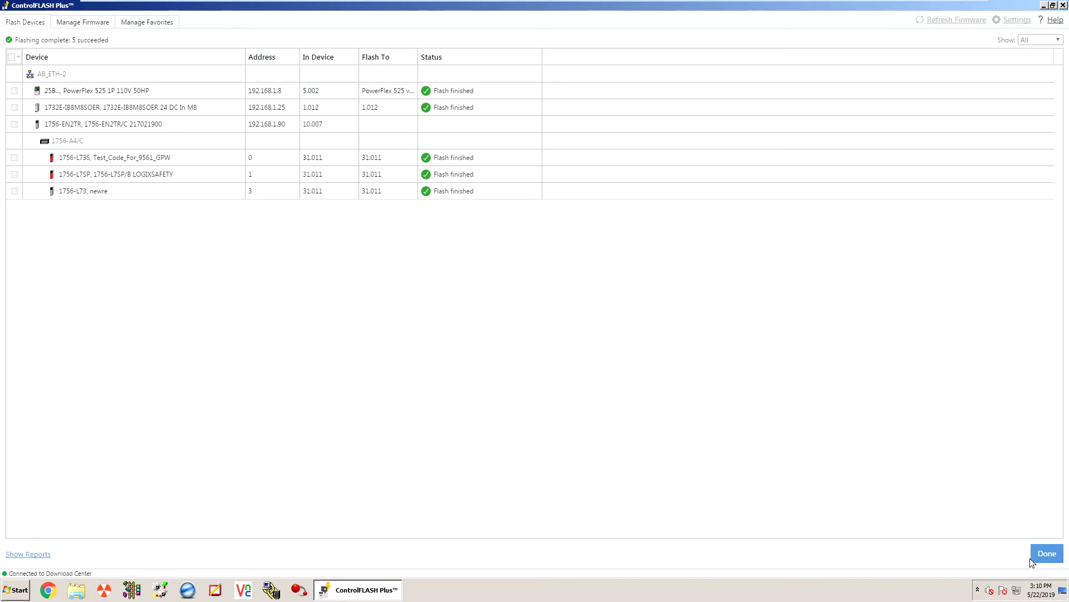
- Finish the flash session and return to the 8-device list, controllers now reading 31.011
left_click(1046, 555)
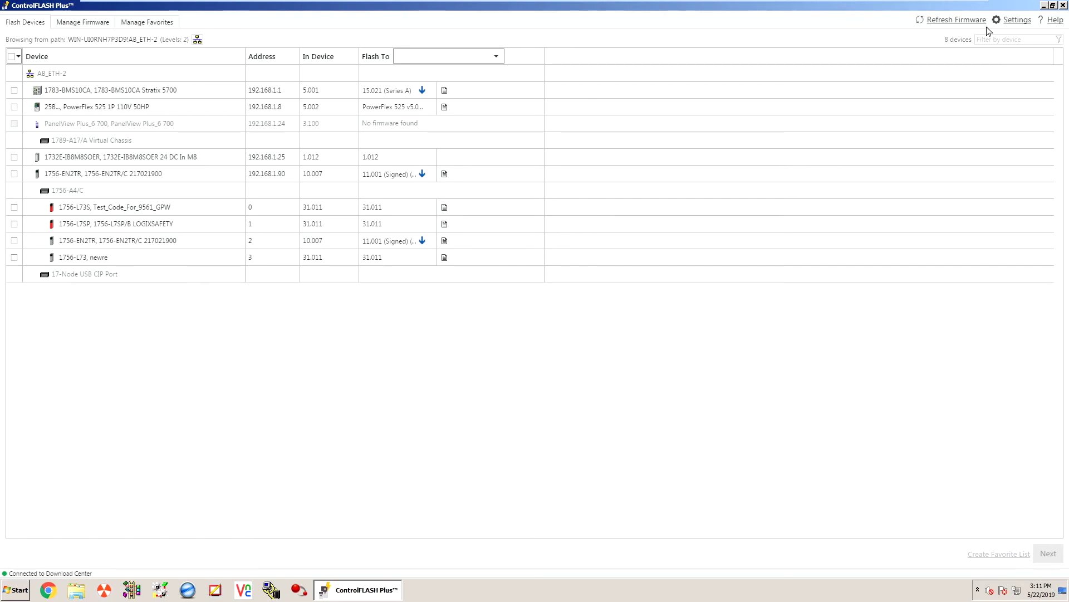
- Open the Reports auto-save folder from Settings, listing the 7 CSV flash reports
left_click(1009, 21)
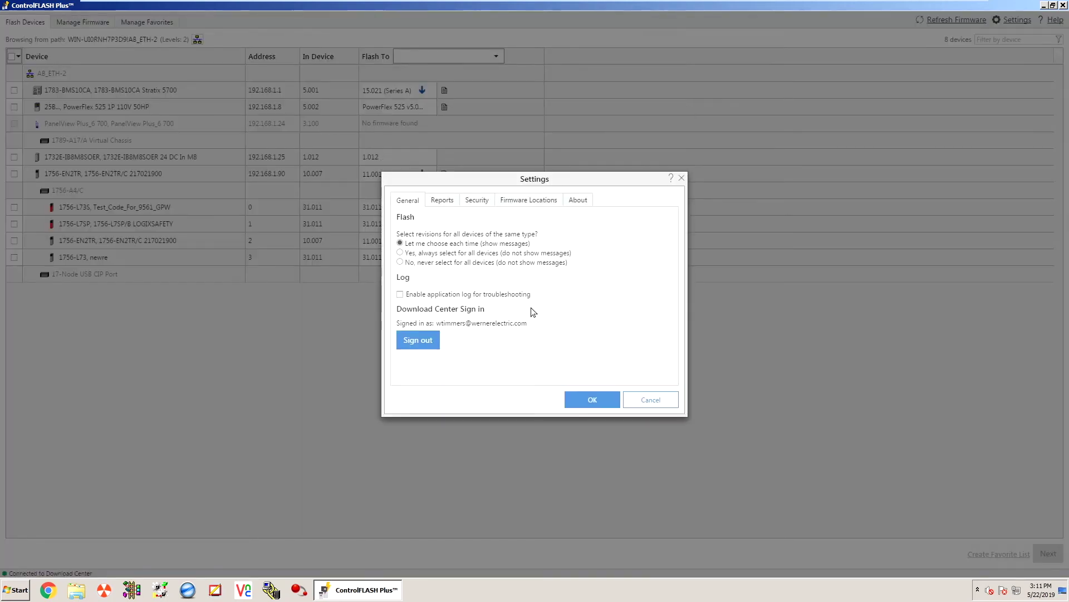
left_click(438, 201)
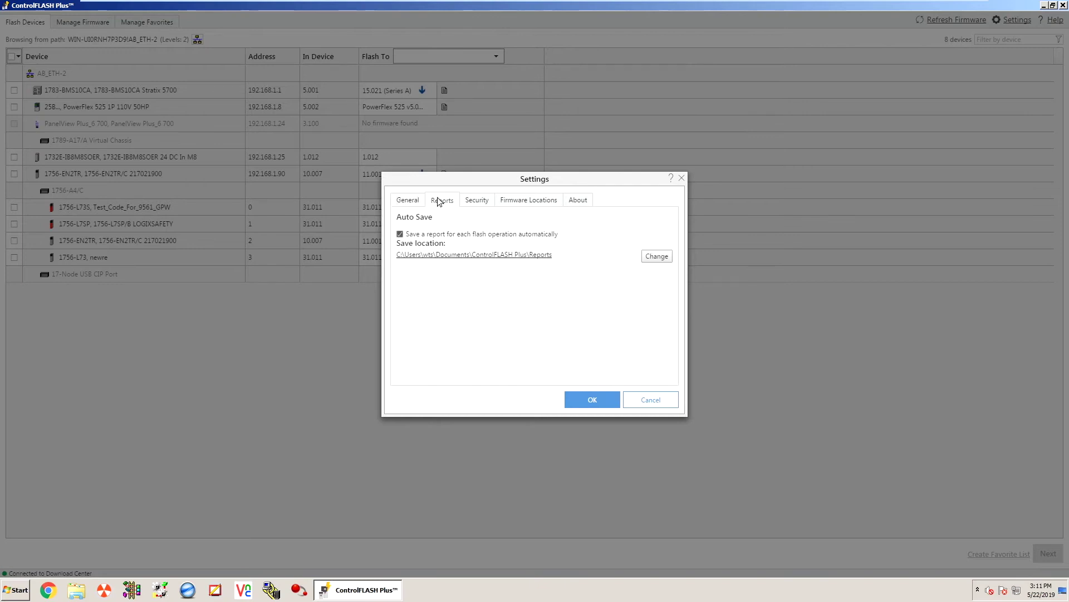
left_click(459, 255)
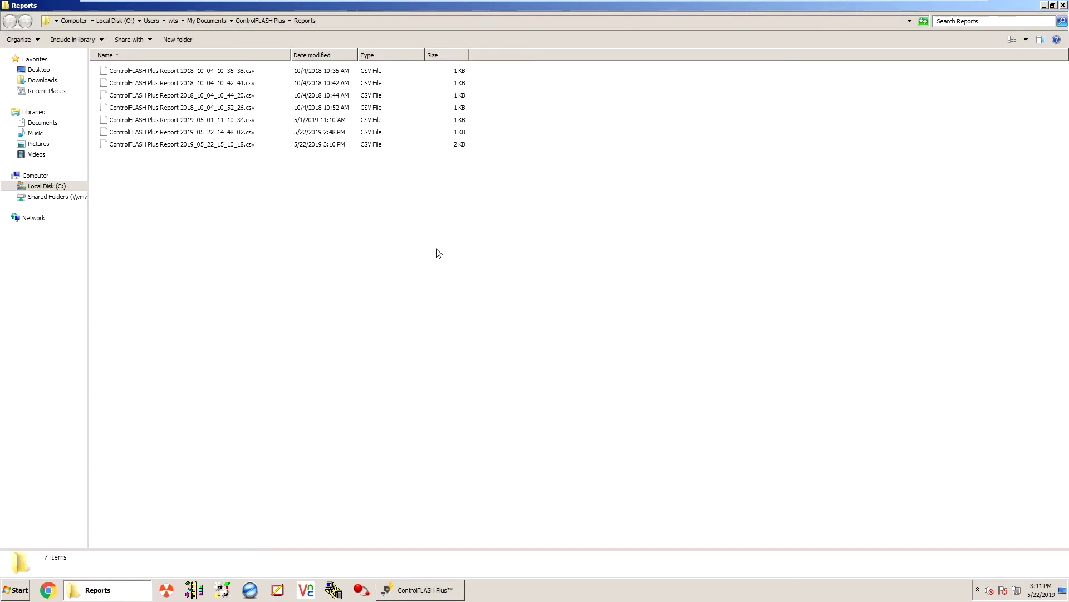
- Open ControlFLASH Plus Report 2019_05_22_15_10_18 in Excel from its desktop copy on the host
left_click(191, 146)
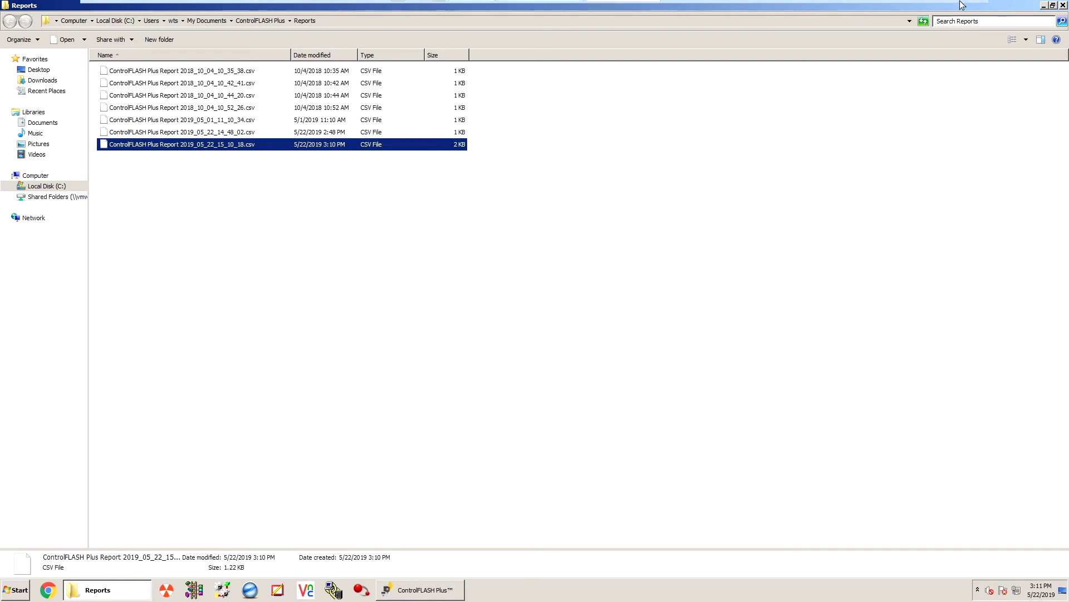
left_click(943, 12)
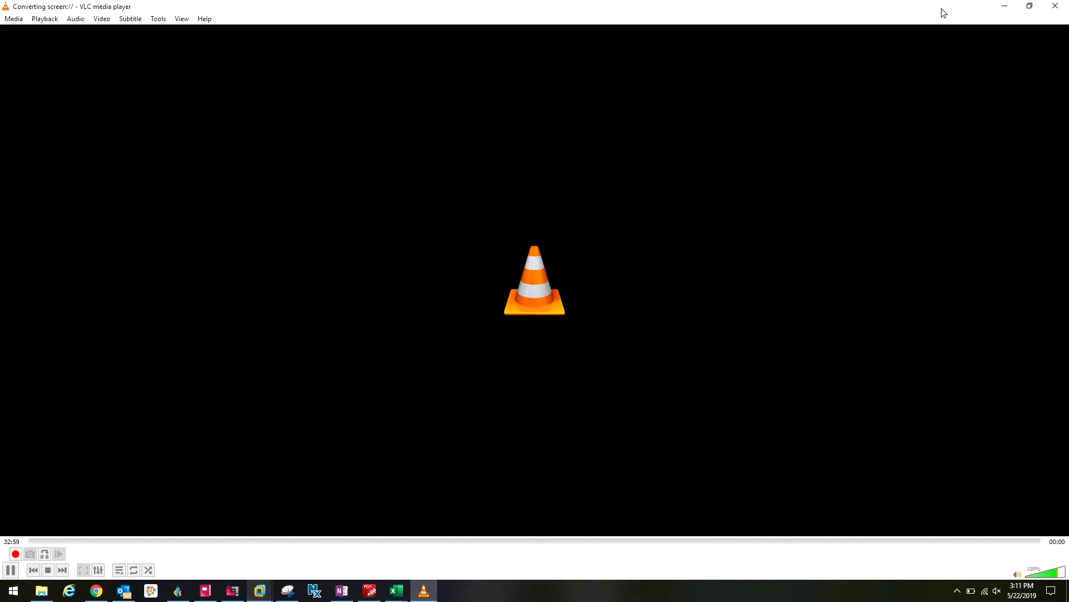
left_click(1005, 6)
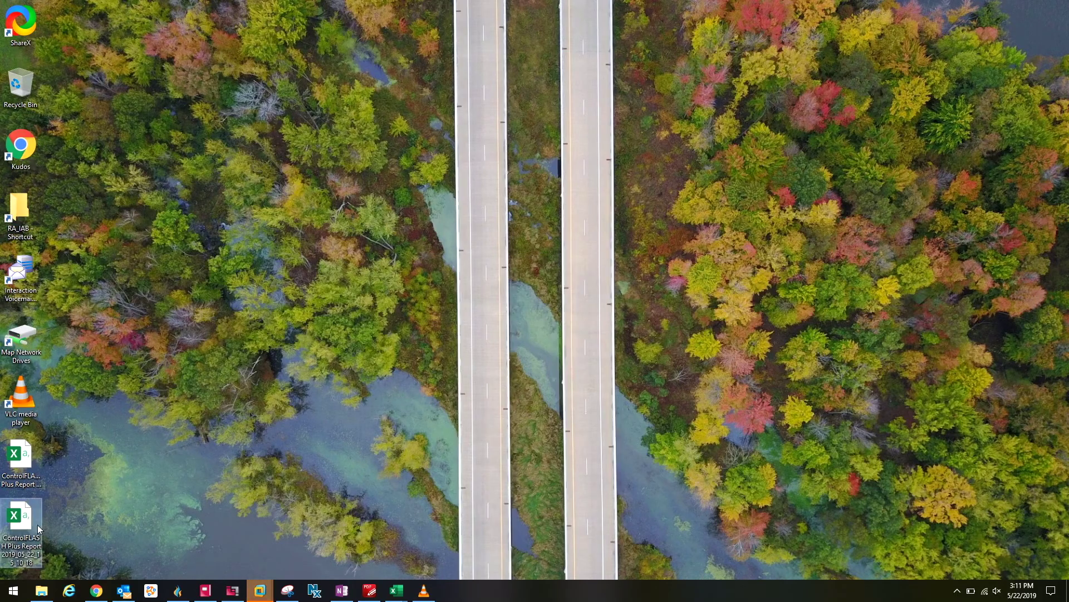
left_click(9, 529)
double_click(8, 529)
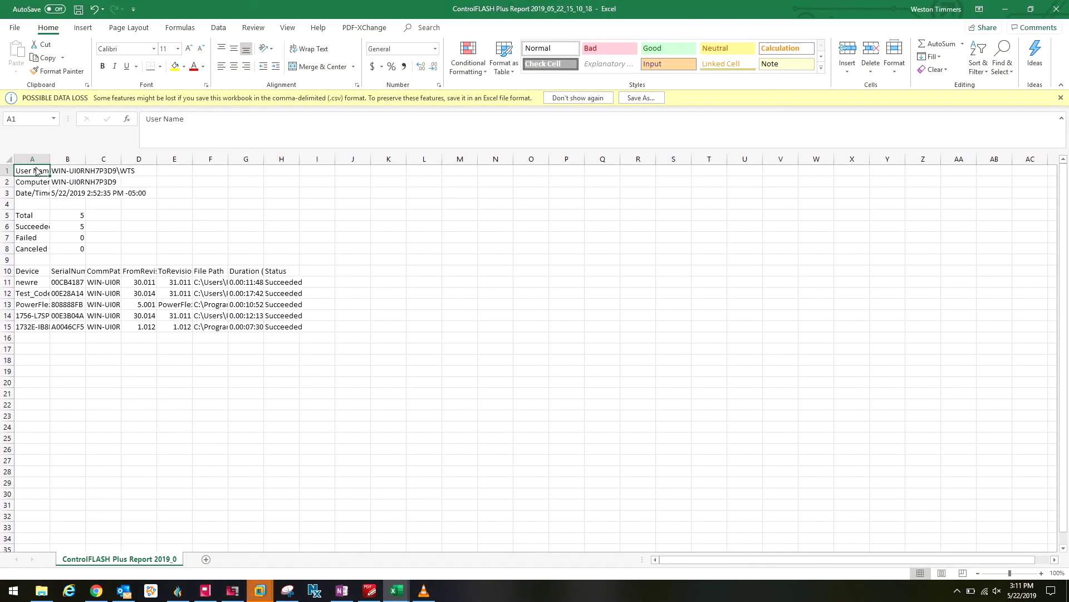
- Autofit all report columns, dismiss the CSV data-loss warning, and return to cell A1
left_click(9, 161)
double_click(49, 159)
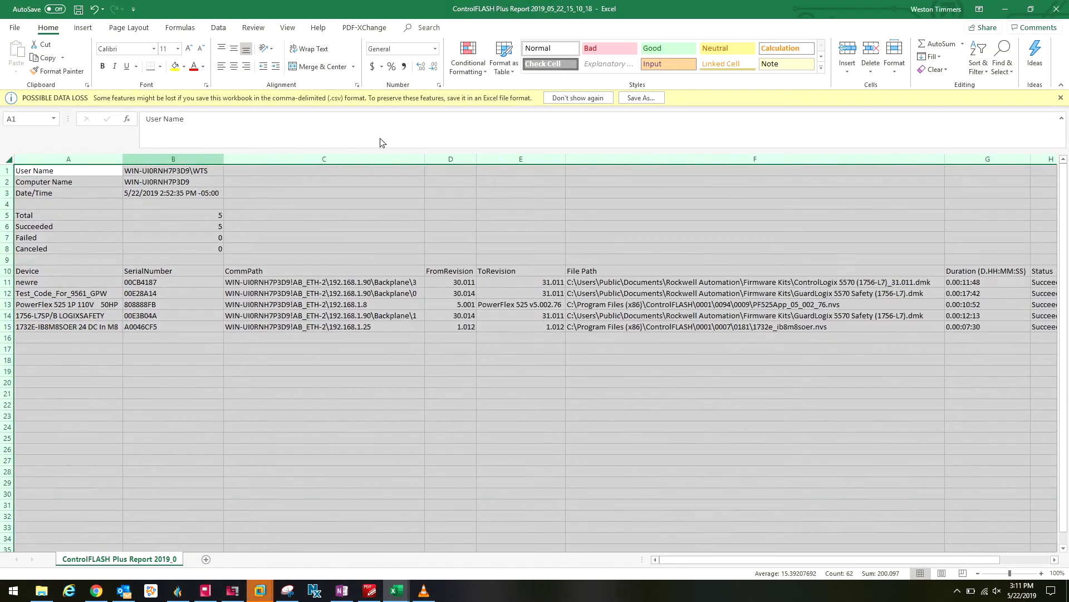
left_click(1061, 98)
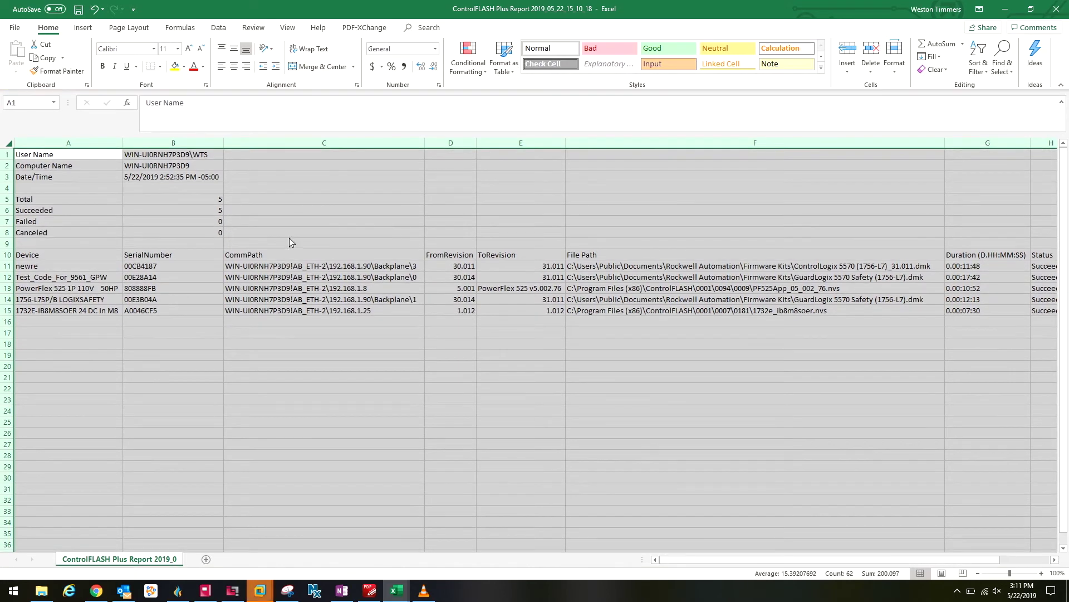
left_click(89, 190)
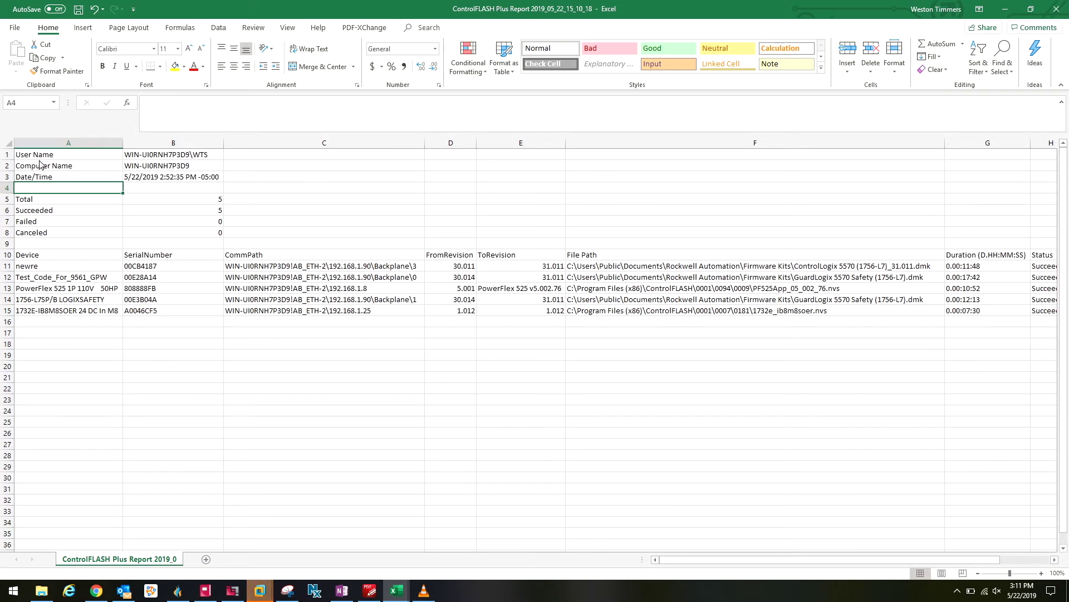
key("ctrl+Home")
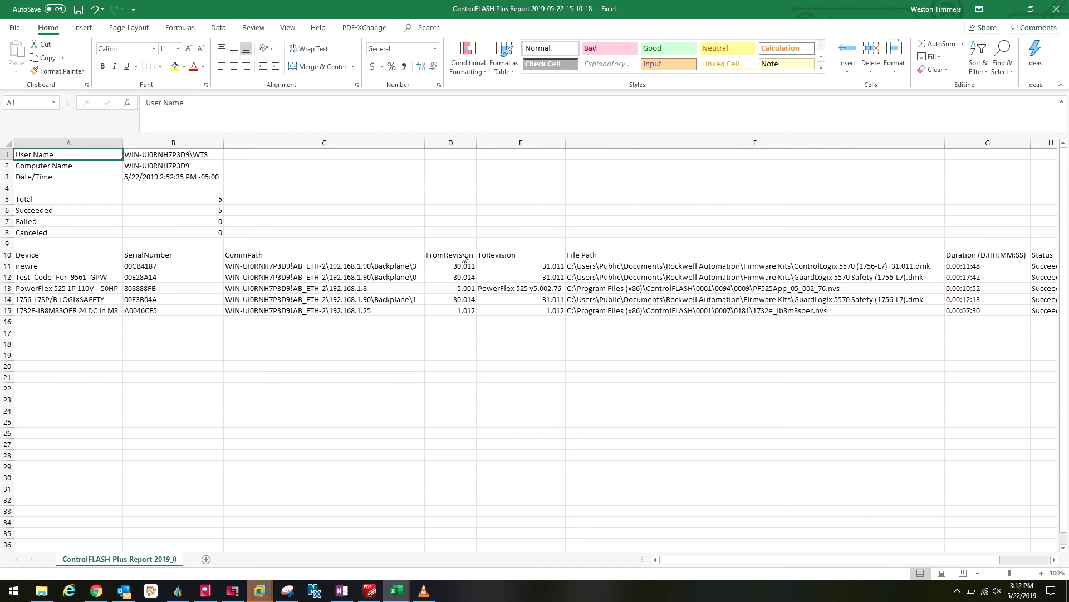
left_click_drag(459, 269, 463, 315)
left_click_drag(527, 271, 533, 308)
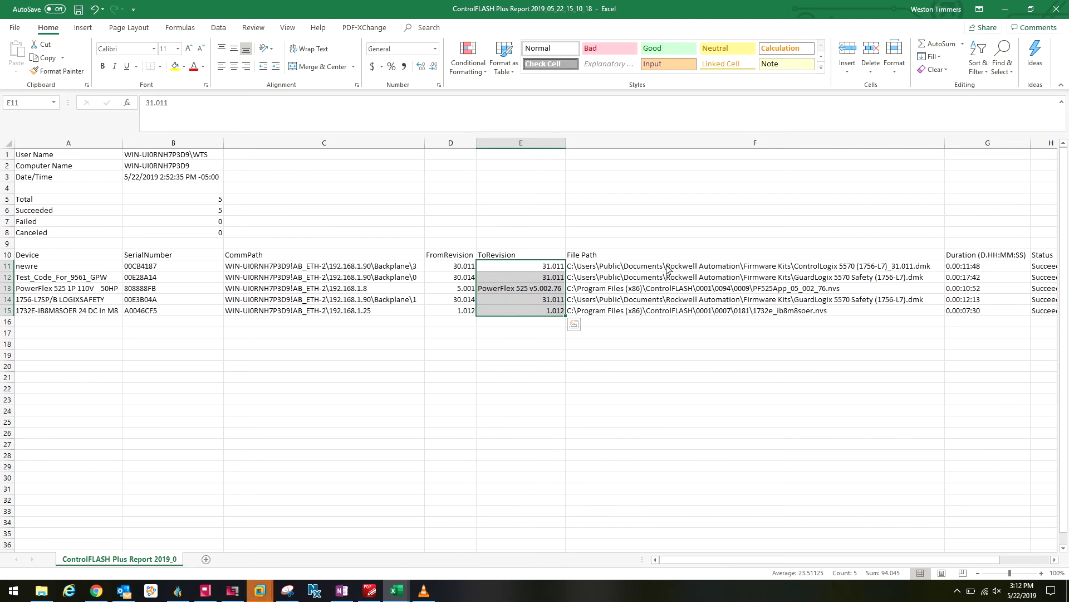
left_click_drag(669, 268, 869, 312)
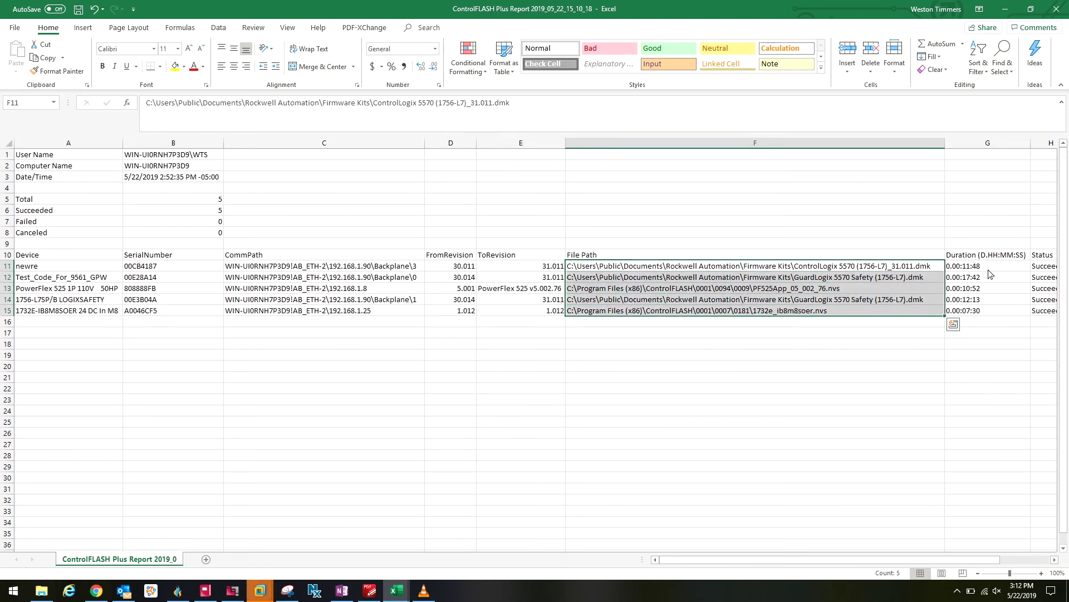
left_click_drag(975, 267, 982, 313)
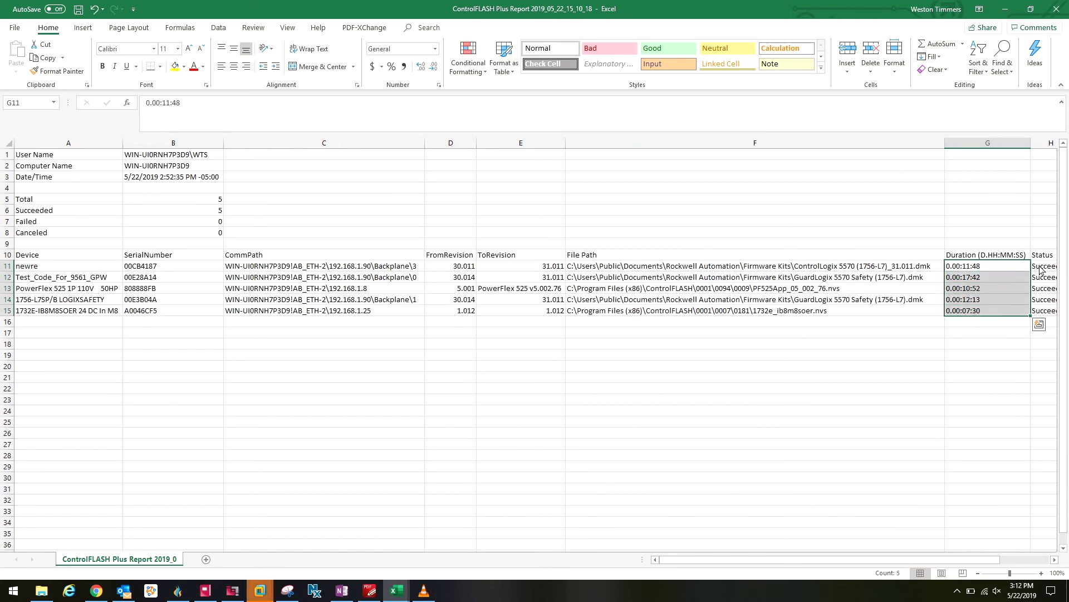
left_click_drag(1041, 270, 1041, 311)
left_click(725, 323)
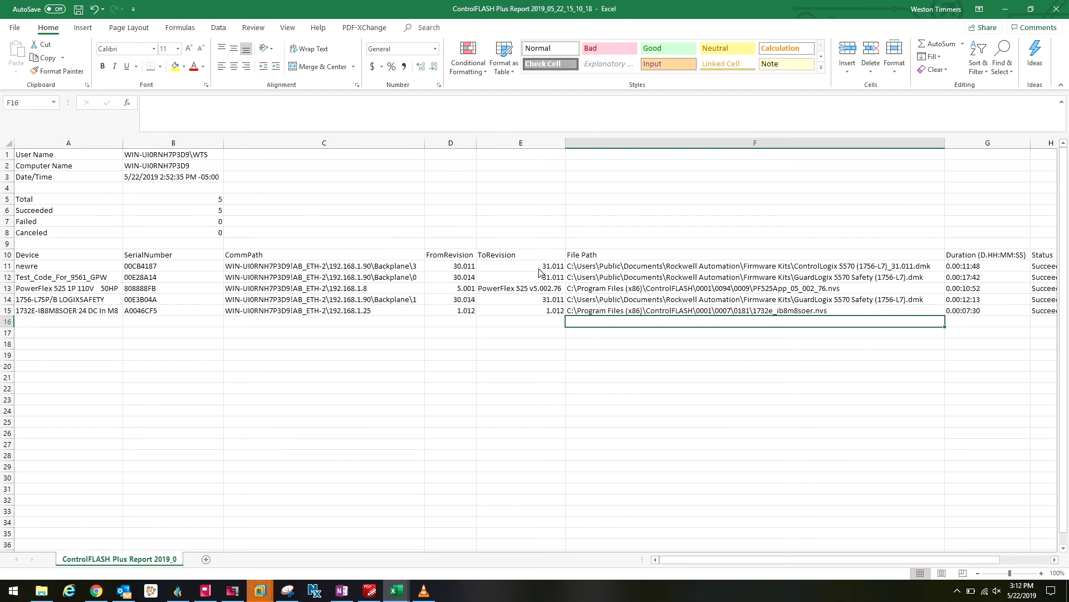
left_click(521, 267)
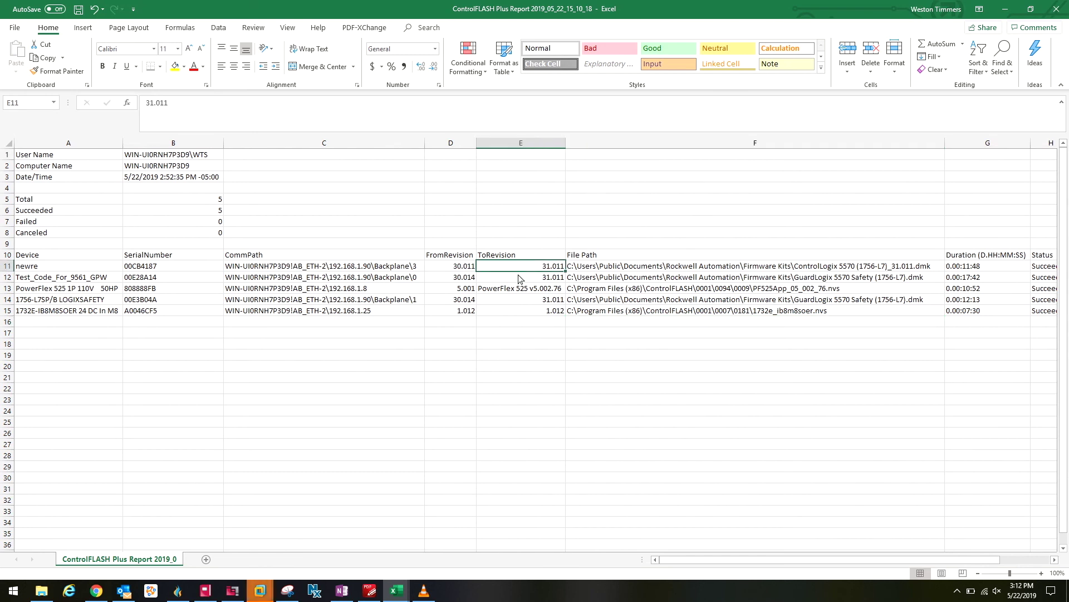